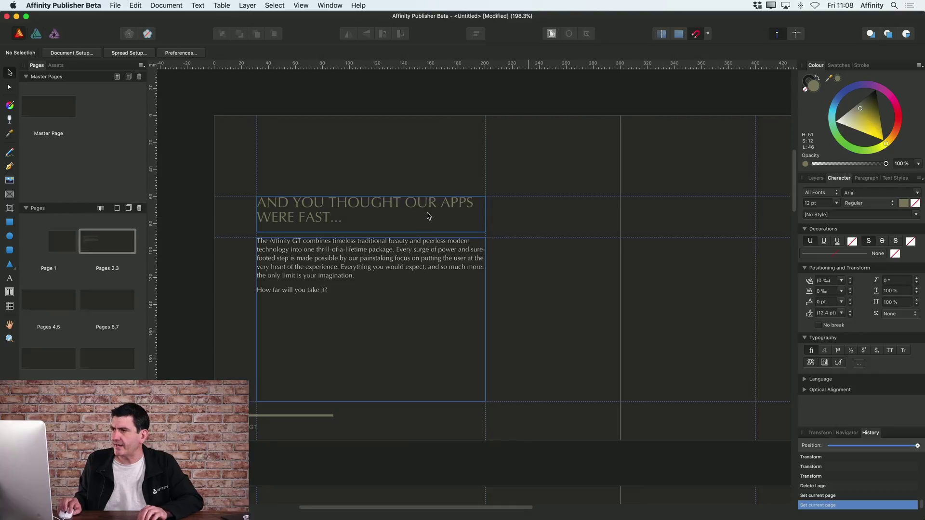
- Bring the blank Page 1 cover into view and zoom in on it
scroll(379, 210, down, 3)
scroll(378, 211, down, 3)
drag(578, 138, 472, 330)
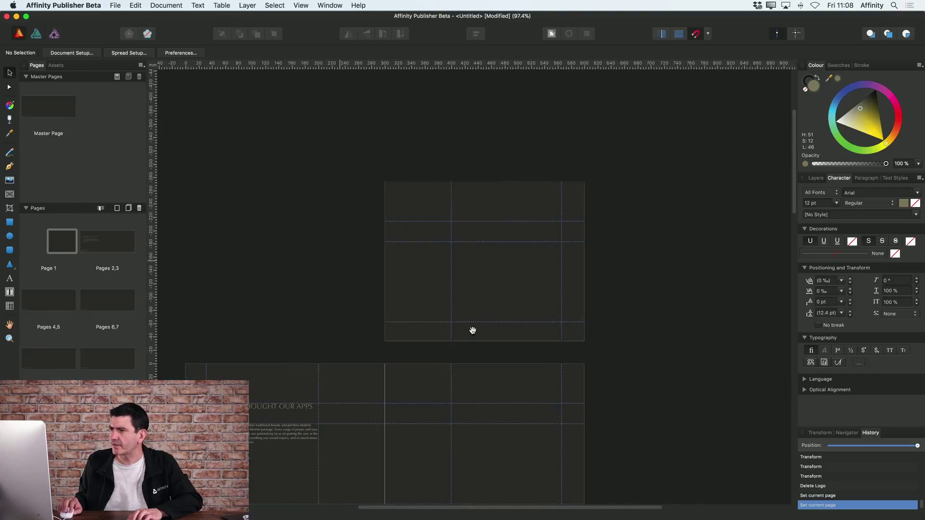
scroll(493, 285, up, 3)
key(super+semicolon)
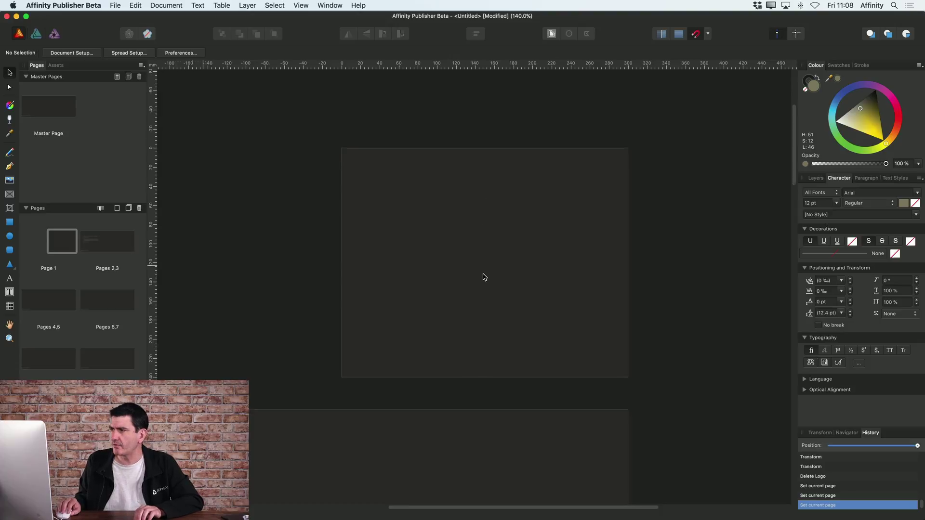
scroll(484, 277, up, 2)
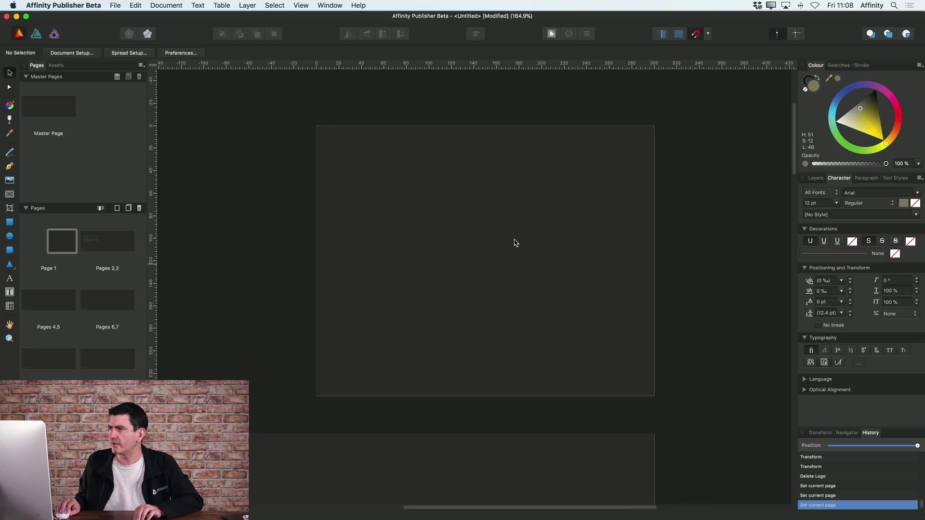
- Place Logo.png on the cover, sizing it and snapping it to the page centre guides
click(9, 181)
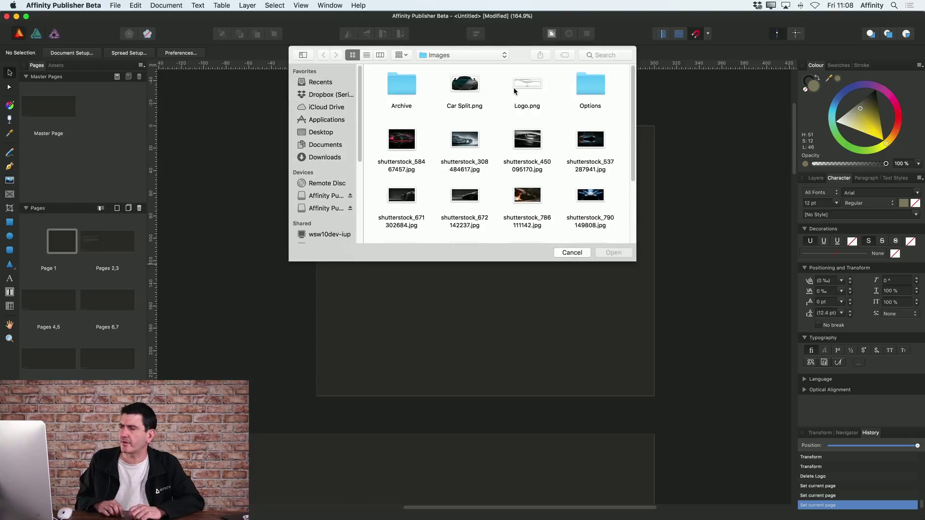
click(528, 88)
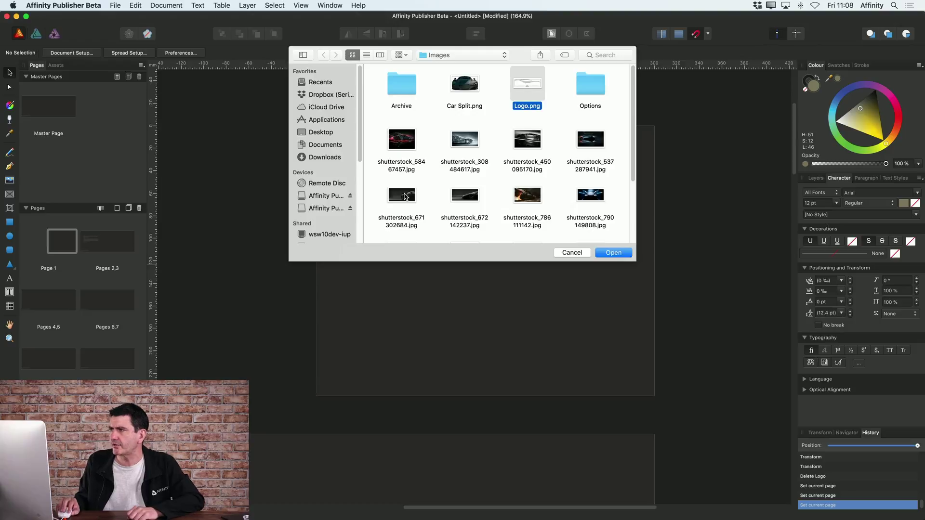
click(614, 253)
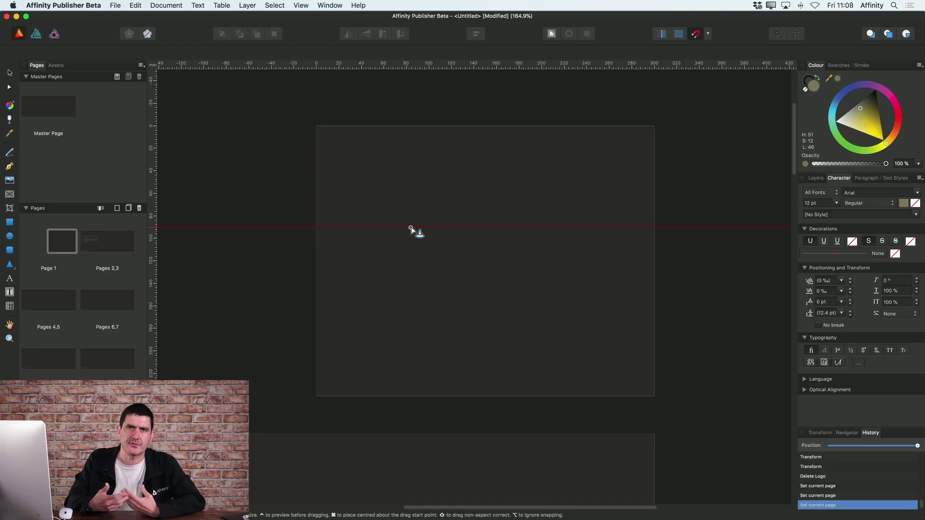
drag(412, 227, 538, 288)
drag(479, 247, 488, 261)
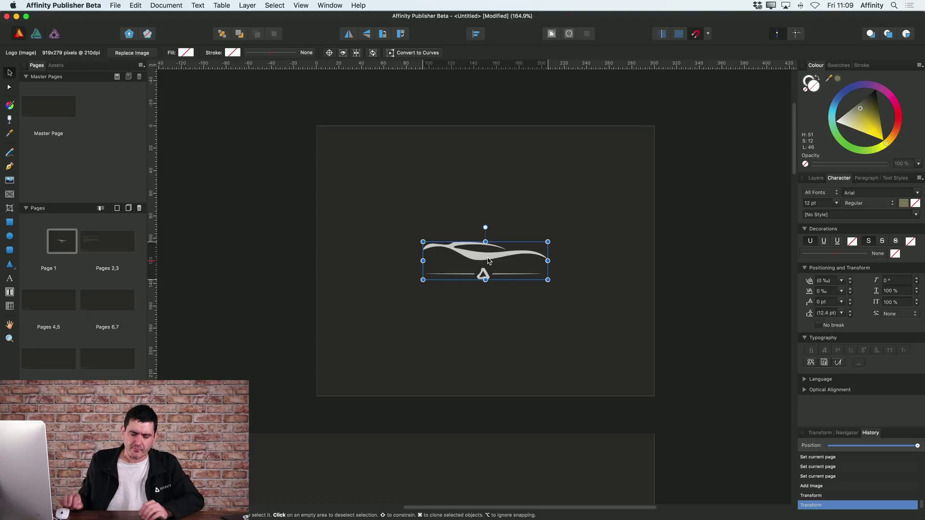
- Deselect the logo and move to the Pages 2,3 spread with the headline text
scroll(450, 198, down, 5)
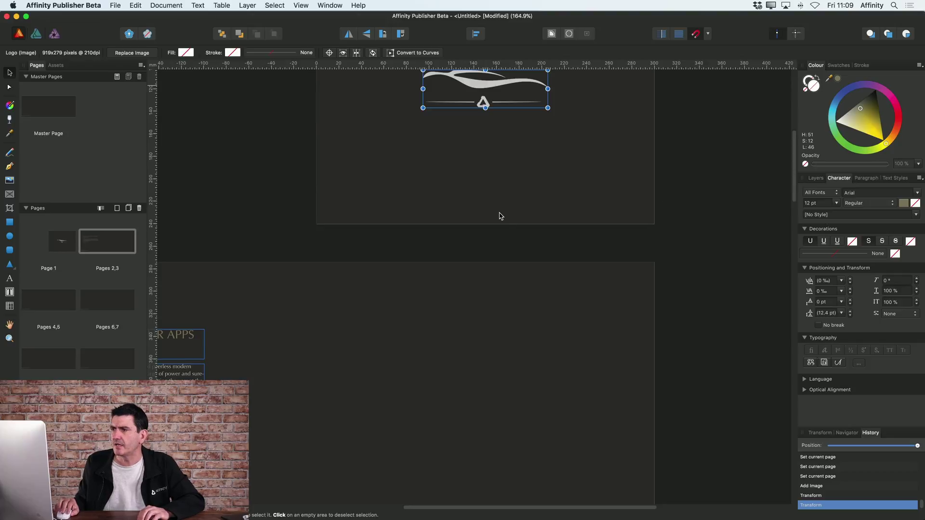
scroll(487, 223, up, 1)
scroll(270, 284, down, 2)
click(366, 264)
scroll(457, 262, down, 2)
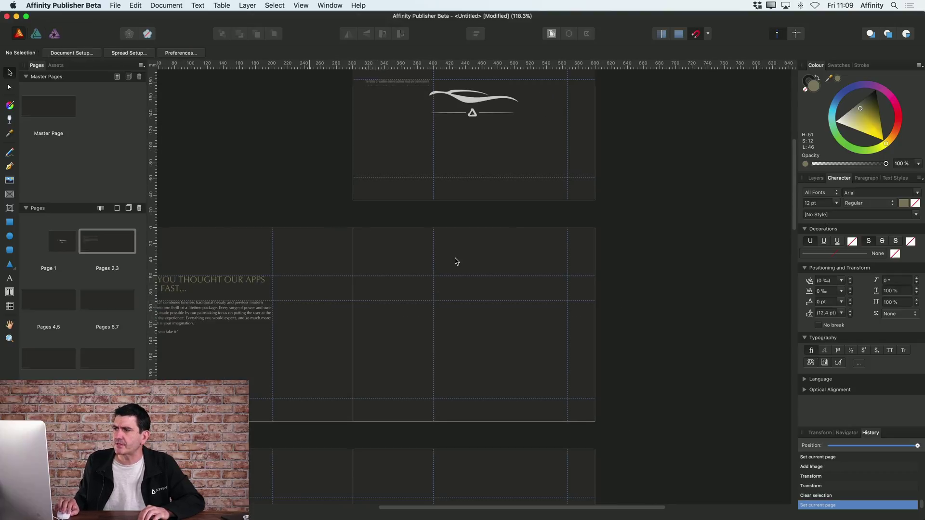
scroll(326, 320, left, 5)
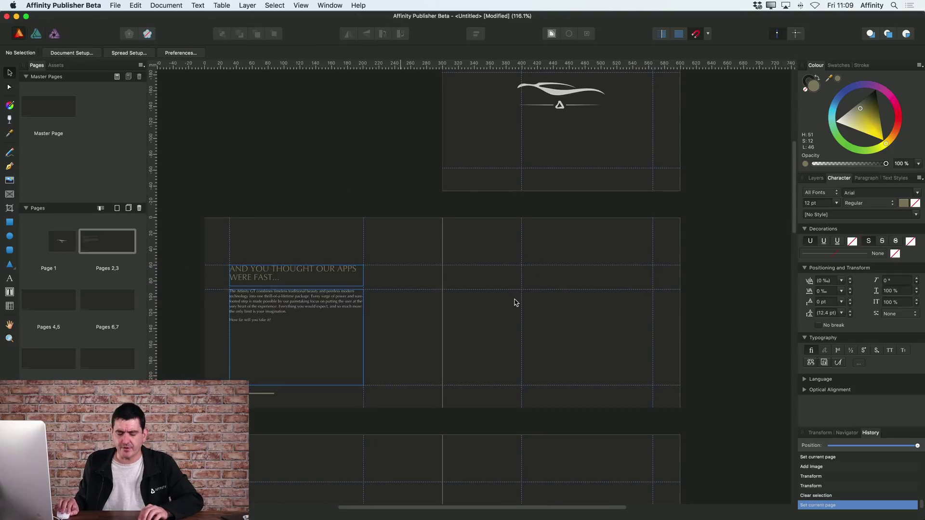
scroll(510, 311, down, 2)
scroll(521, 303, up, 3)
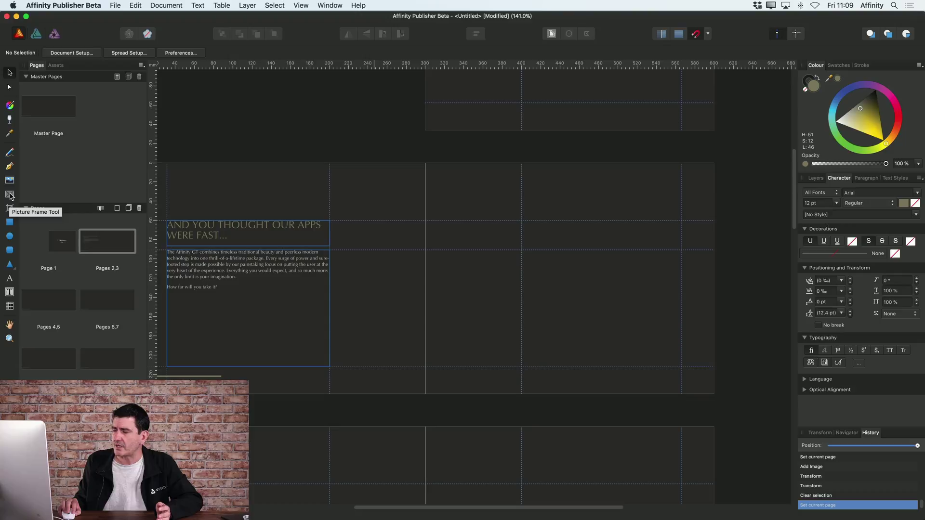
- Draw a picture frame about 349.6 × 211.3 mm across the spread's right half
click(10, 195)
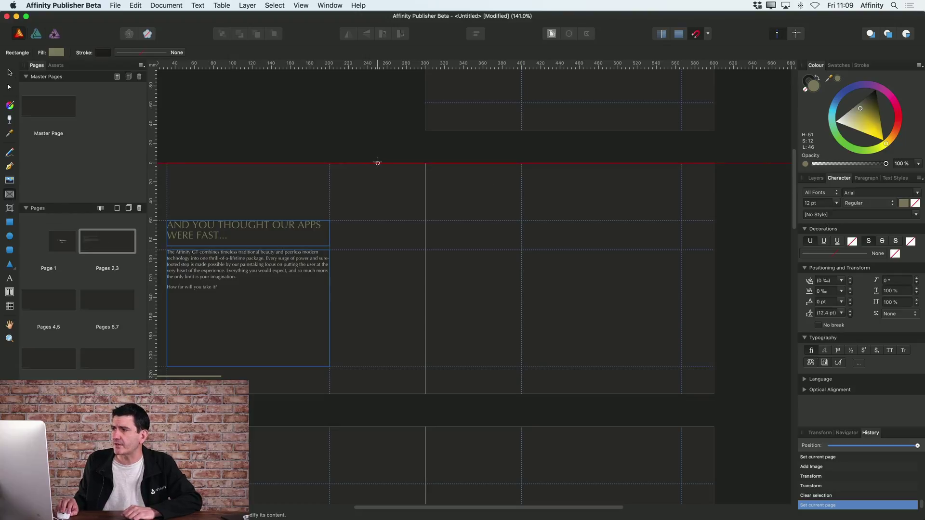
drag(378, 163, 714, 366)
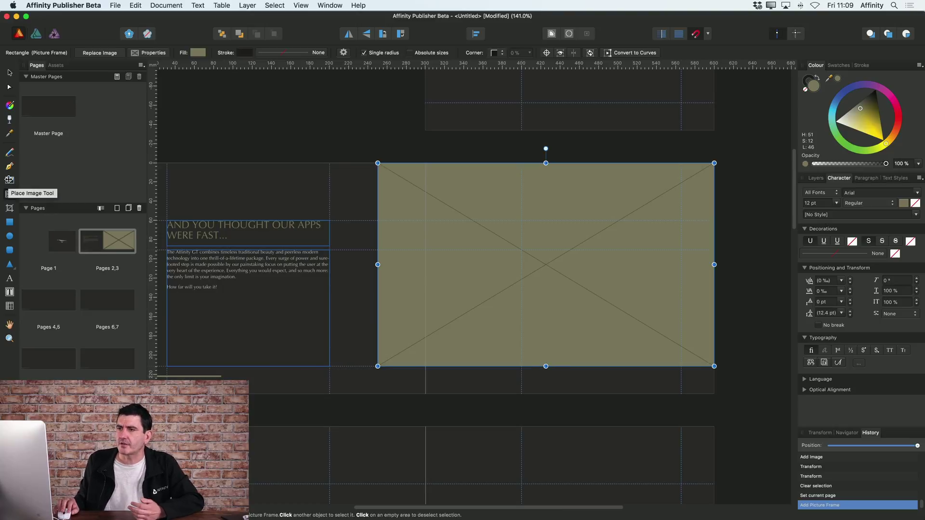
- Load shutterstock_1063066202.jpg into the frame and narrow the frame slightly from its corner
click(9, 180)
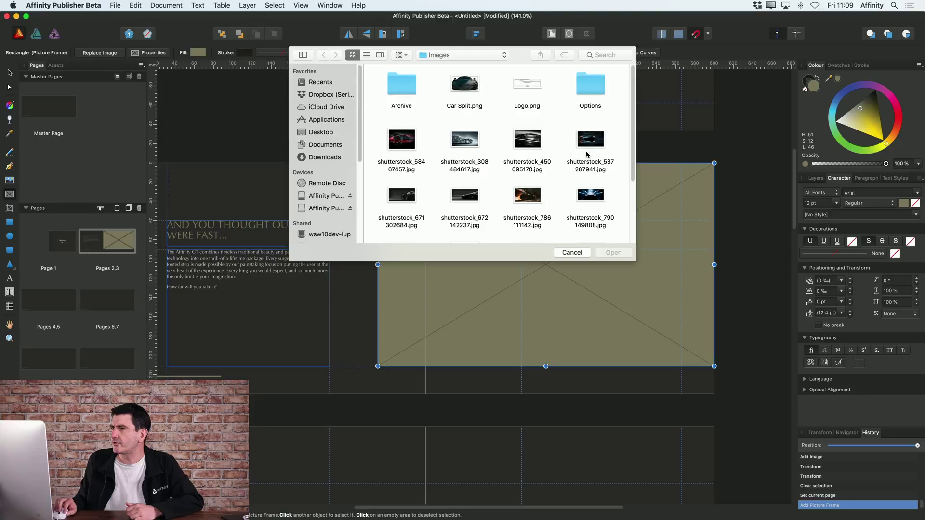
scroll(533, 170, down, 5)
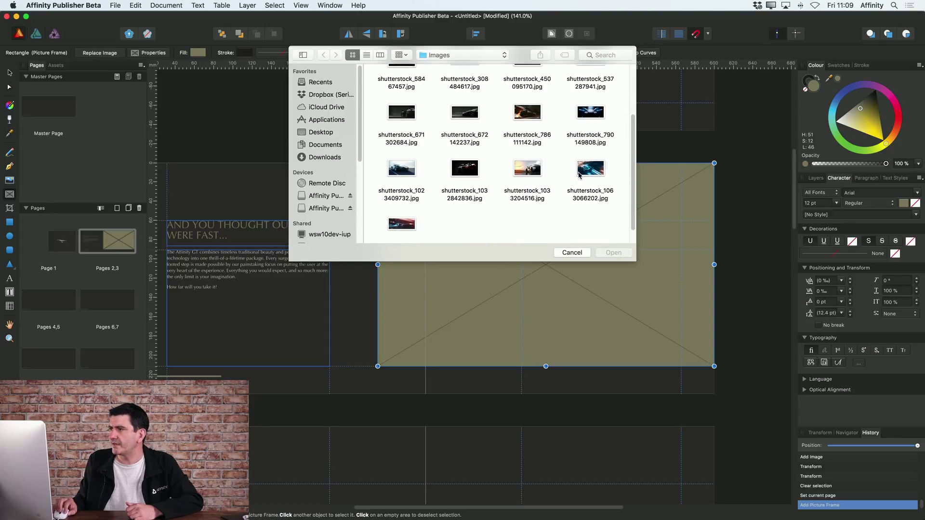
click(580, 173)
click(618, 258)
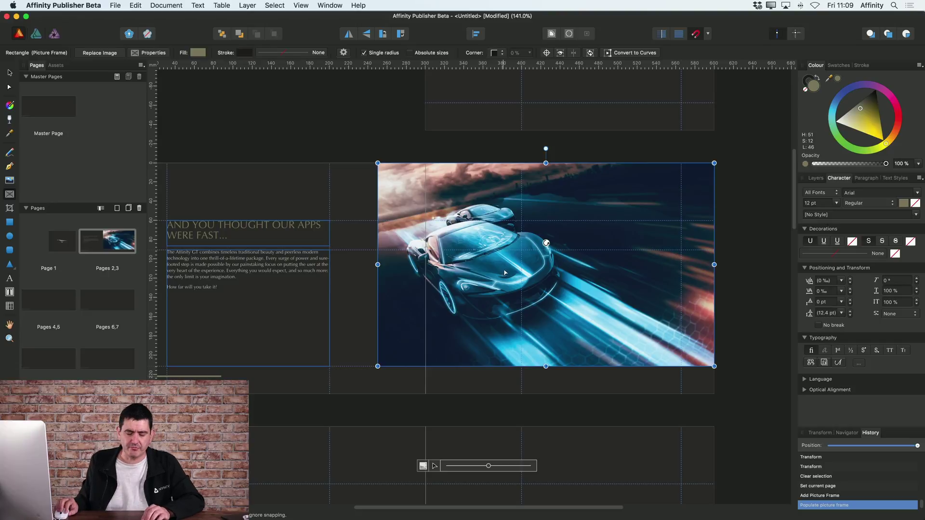
scroll(505, 273, down, 2)
scroll(386, 272, left, 3)
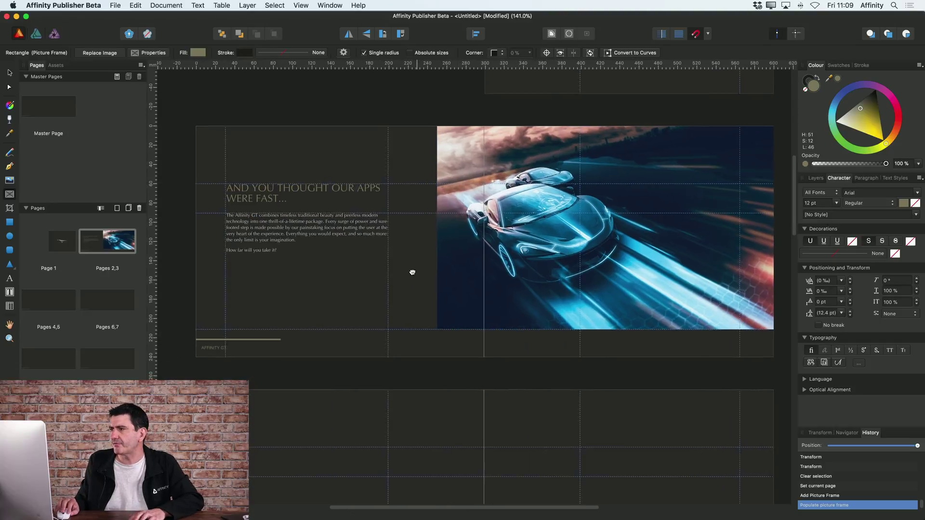
mouse_move(440, 328)
mouse_down()
mouse_move(294, 311)
mouse_move(212, 354)
mouse_move(426, 359)
mouse_move(561, 294)
mouse_move(322, 225)
mouse_move(286, 322)
mouse_move(567, 319)
mouse_move(361, 289)
mouse_move(326, 310)
mouse_move(543, 316)
mouse_move(223, 299)
mouse_move(199, 361)
mouse_move(592, 360)
mouse_move(499, 291)
mouse_move(403, 327)
mouse_move(436, 330)
mouse_move(427, 332)
mouse_move(440, 320)
mouse_move(438, 328)
mouse_up()
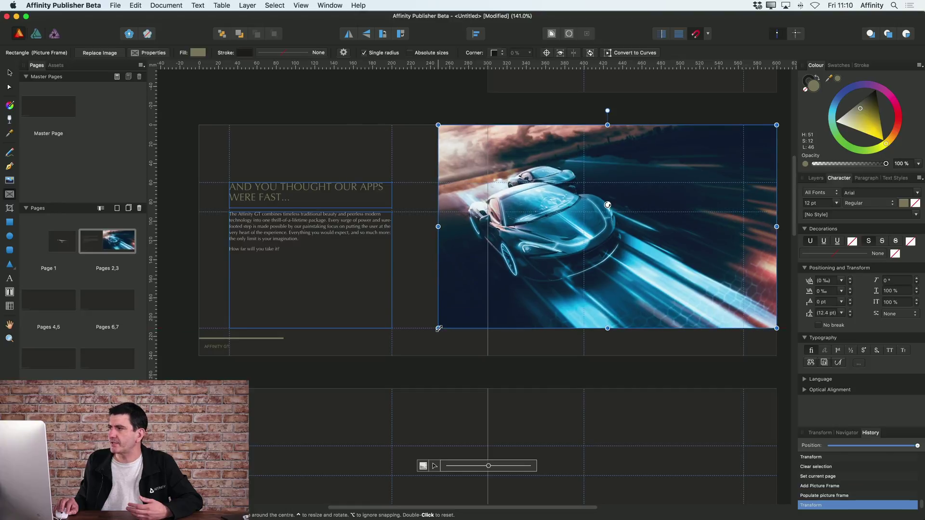
- Set the car photo to Scale to Max Fit and enlarge the frame down and left
click(150, 54)
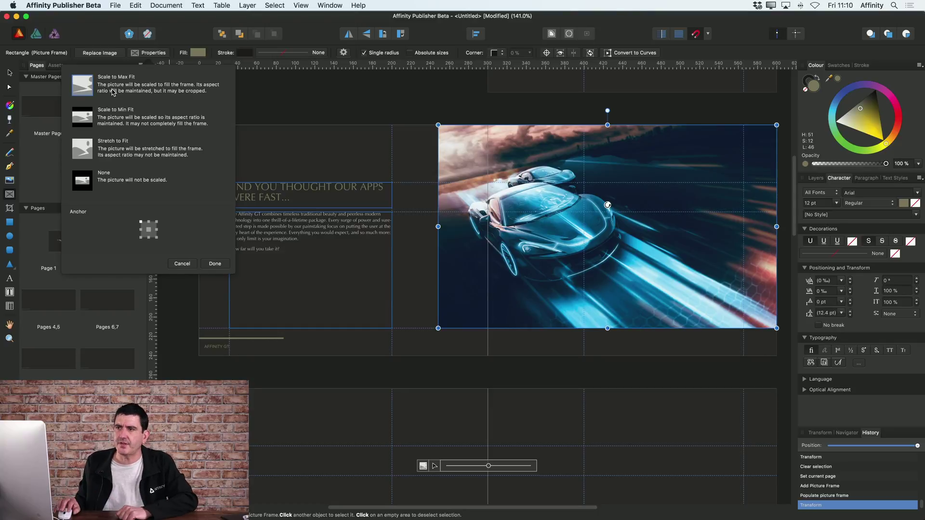
click(87, 121)
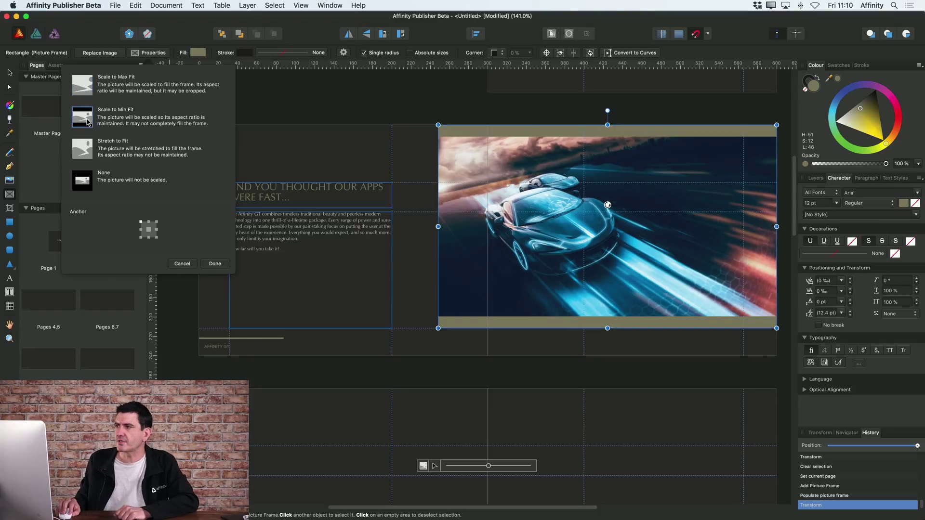
click(84, 147)
click(81, 89)
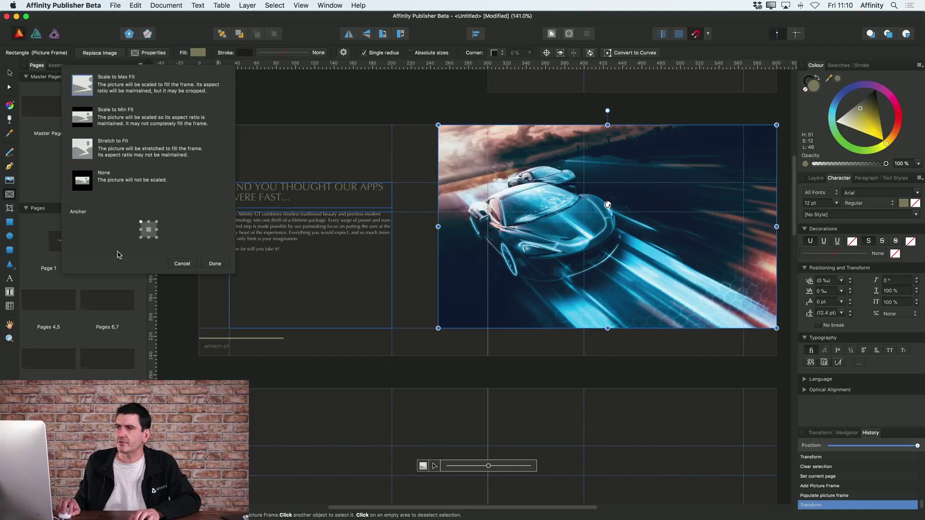
click(215, 264)
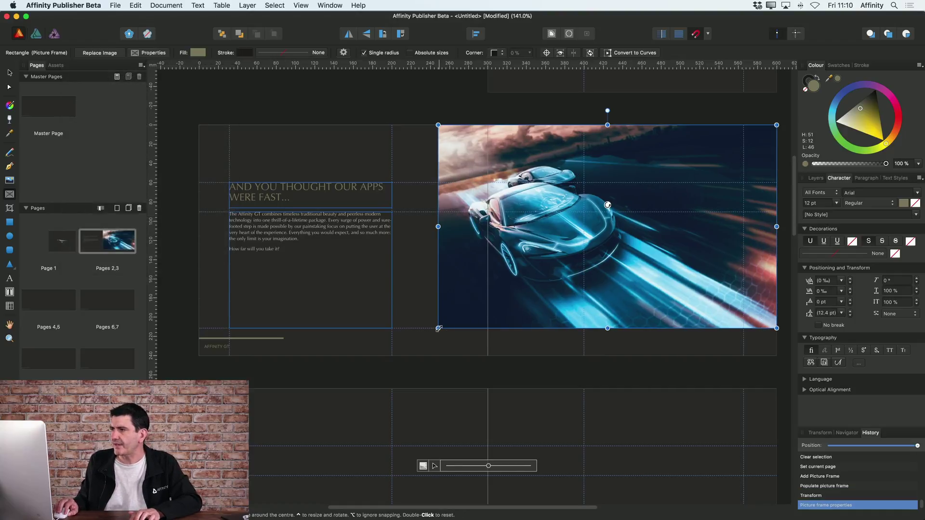
drag(438, 328, 430, 356)
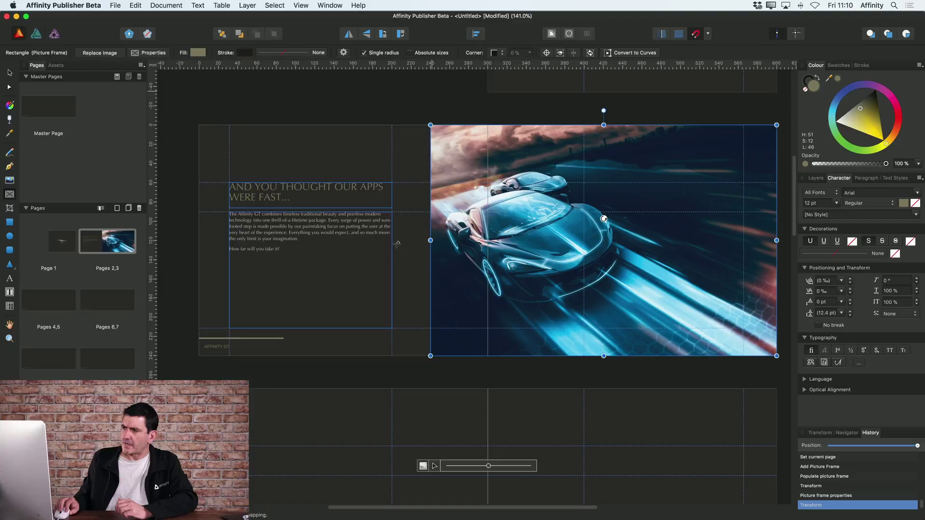
- Draw a tall frame at top-left of Pages 4,5 and Option-drag duplicates to its right
scroll(385, 236, down, 5)
scroll(386, 222, down, 2)
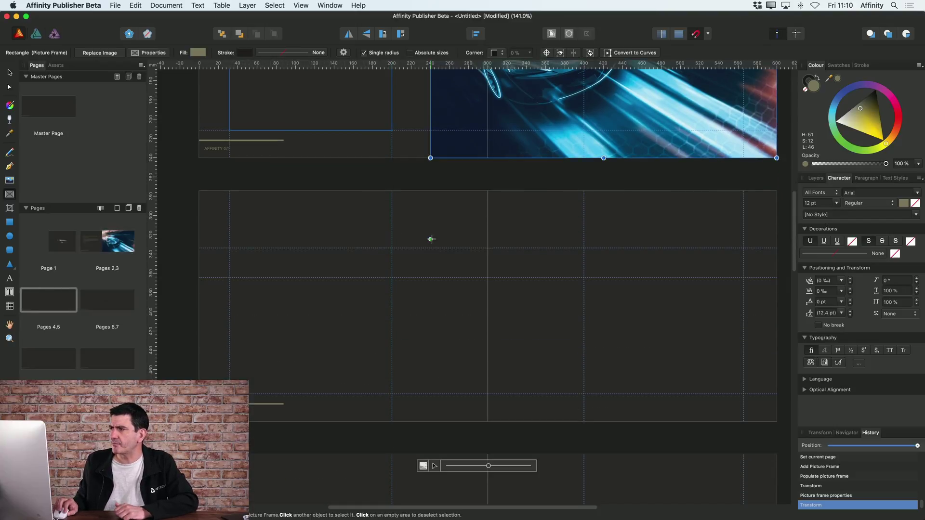
click(13, 193)
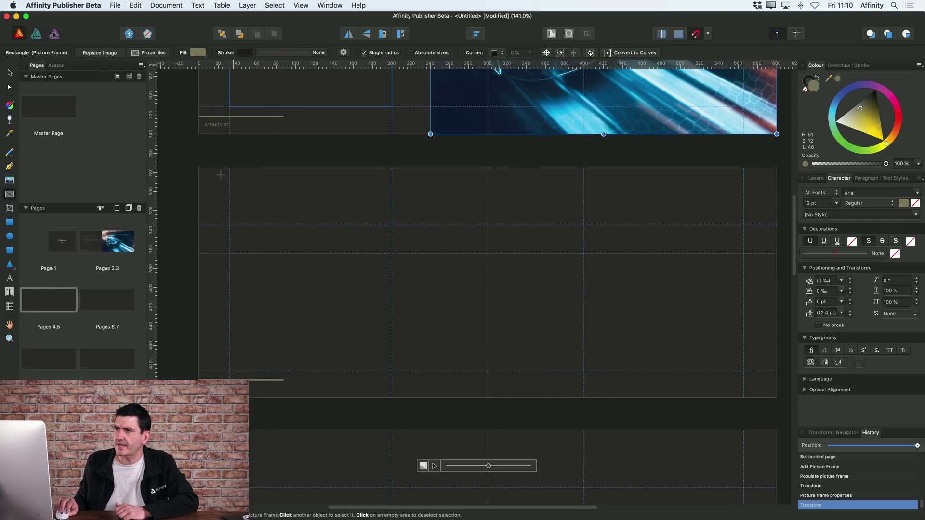
drag(199, 167, 304, 370)
click(9, 73)
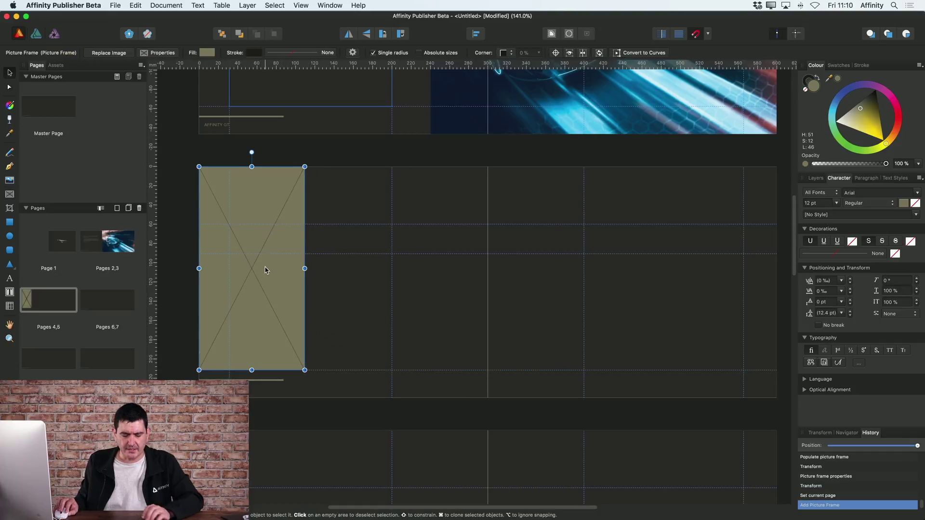
drag(252, 292, 471, 309)
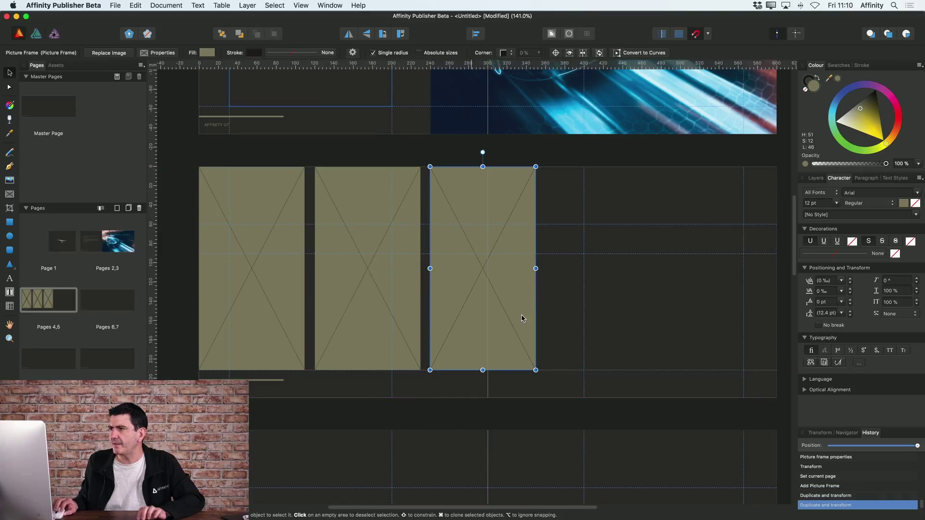
click(11, 181)
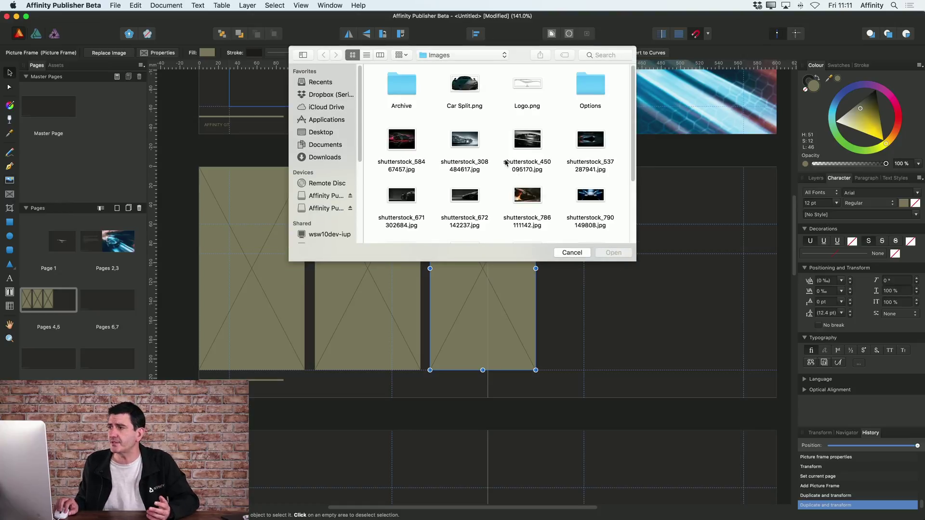
click(410, 195)
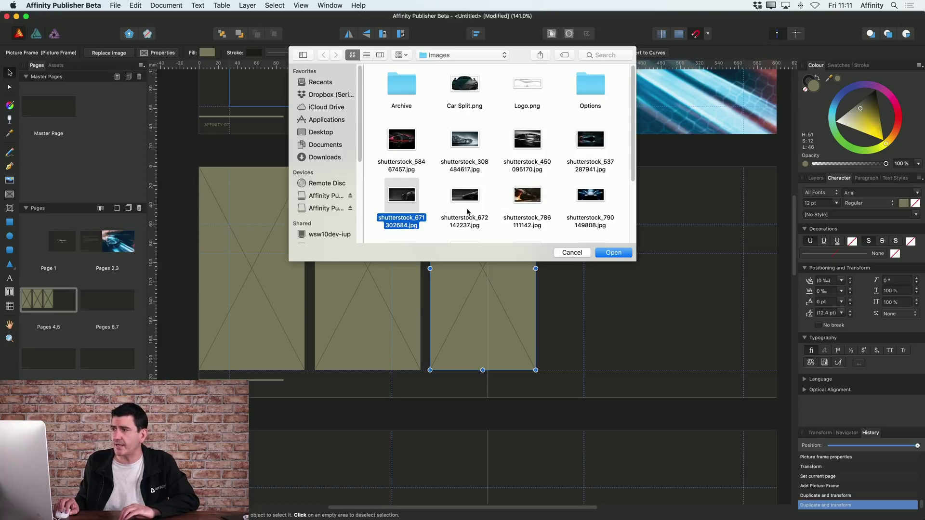
shift+click(469, 208)
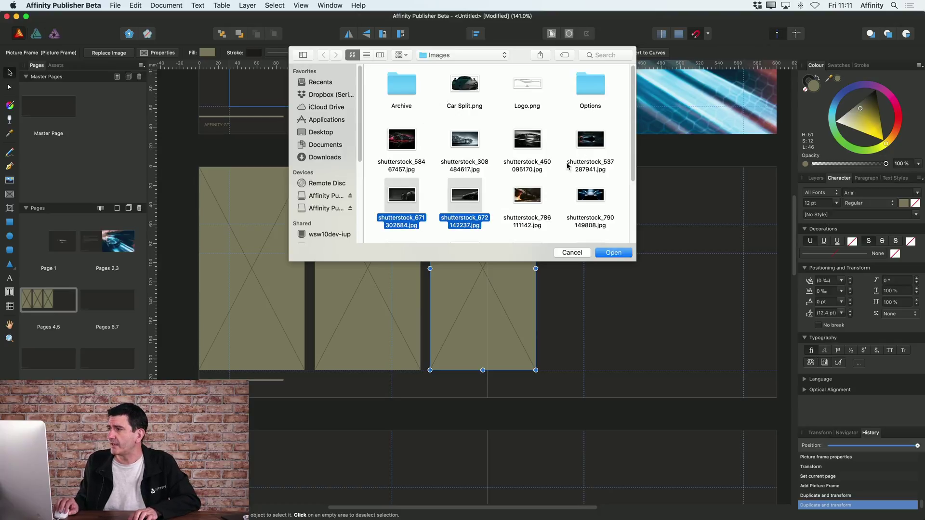
scroll(572, 165, down, 1)
scroll(572, 165, down, 2)
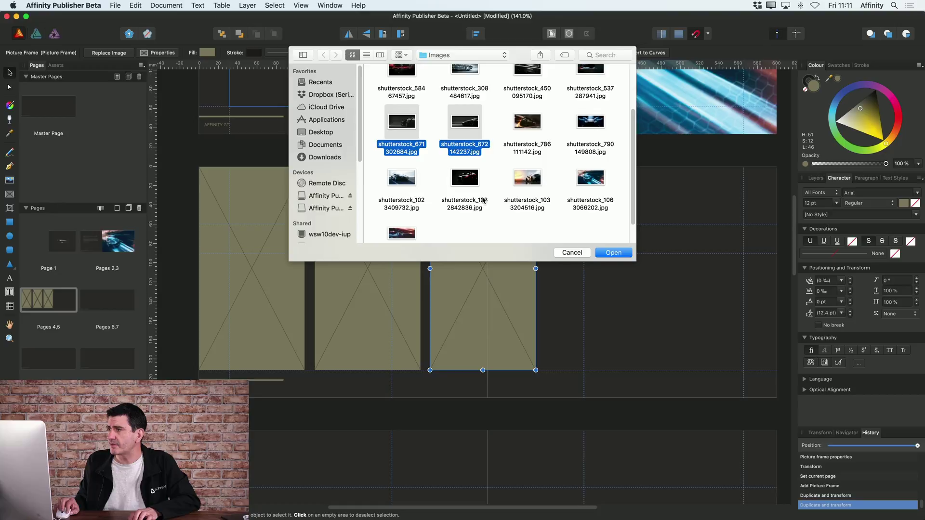
shift+click(468, 176)
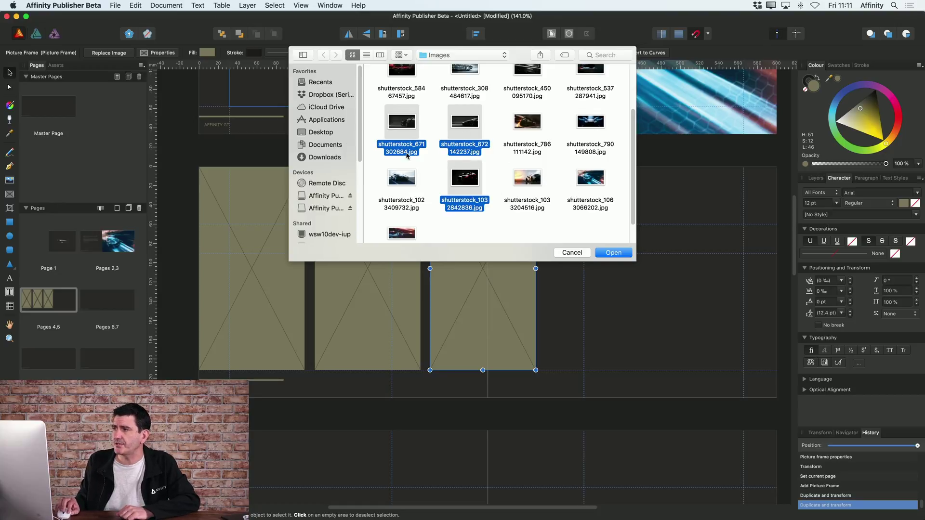
click(613, 252)
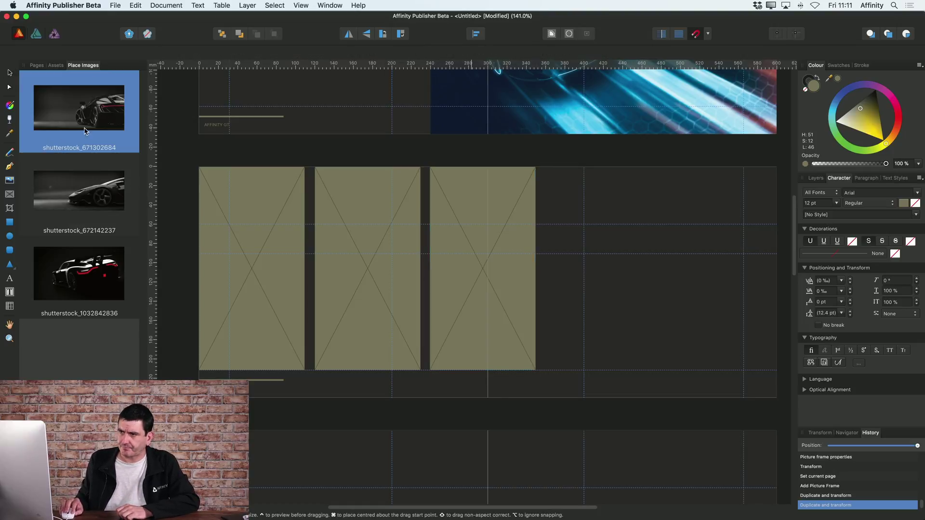
- Place the queued car photos into the left, middle and right frames, then deselect
click(82, 194)
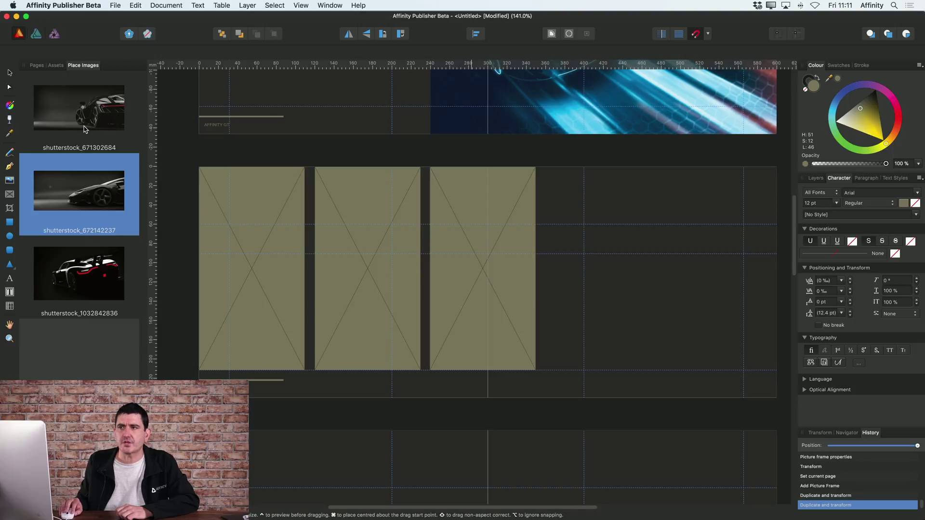
click(85, 121)
drag(62, 114, 262, 276)
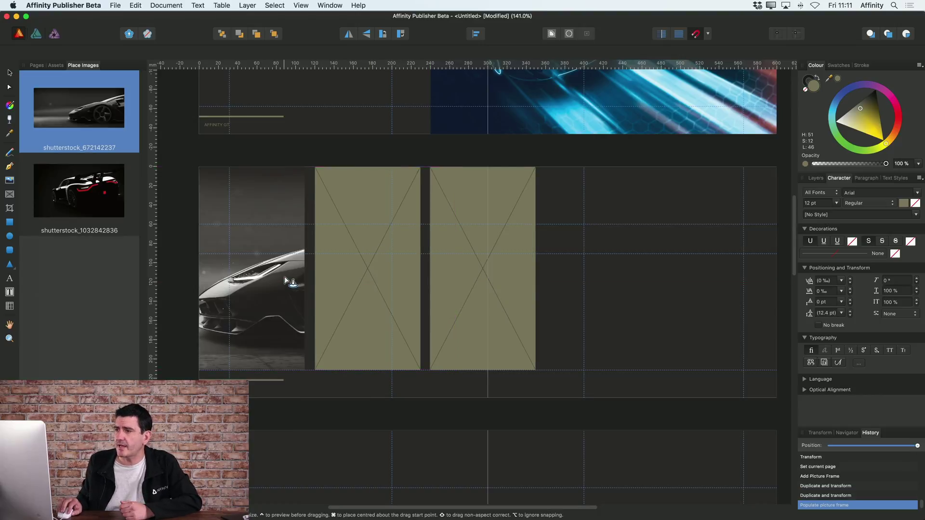
click(371, 274)
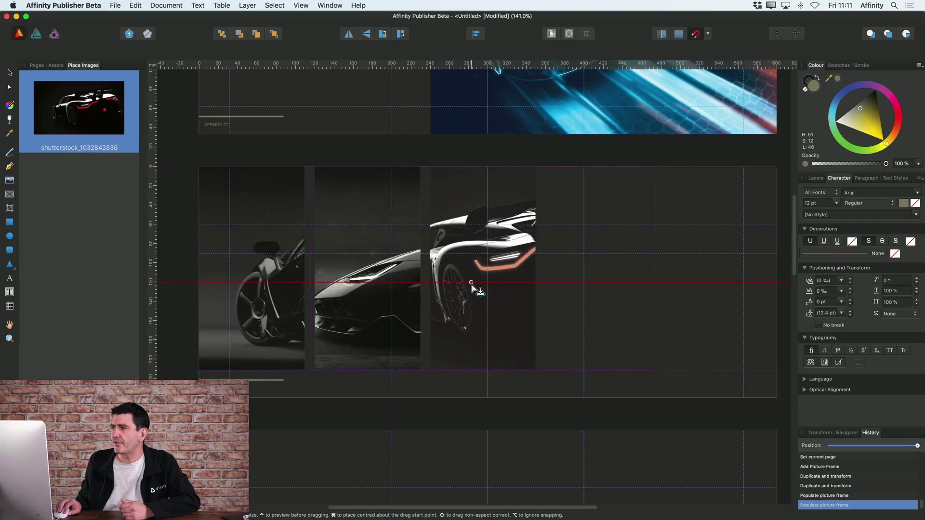
click(472, 285)
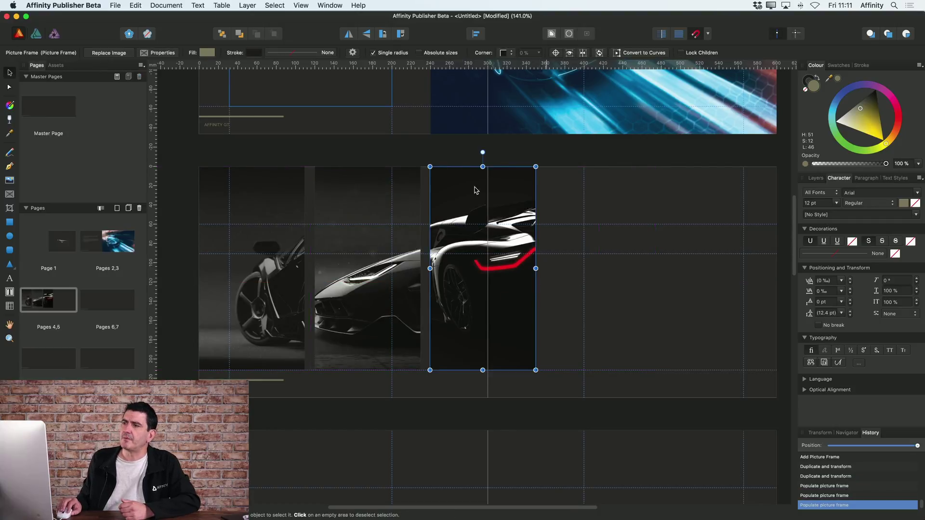
click(302, 163)
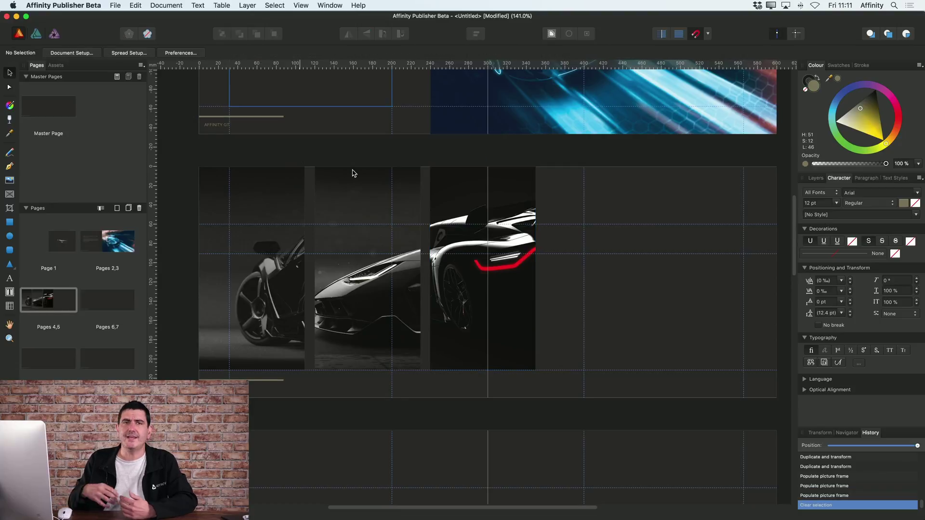